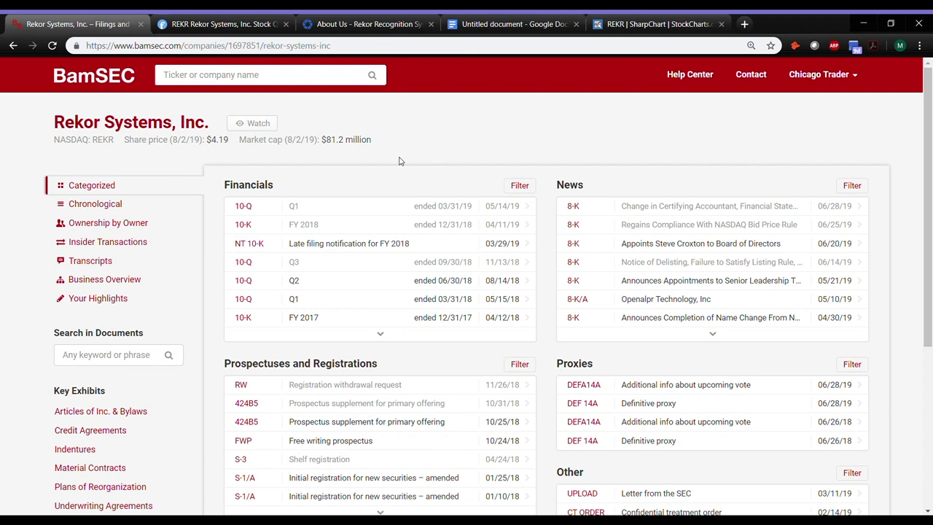
Check the REKR daily chart's RSI and volume panes in StockCharts, then return to Rekor's BamSEC filings
left_click(645, 24)
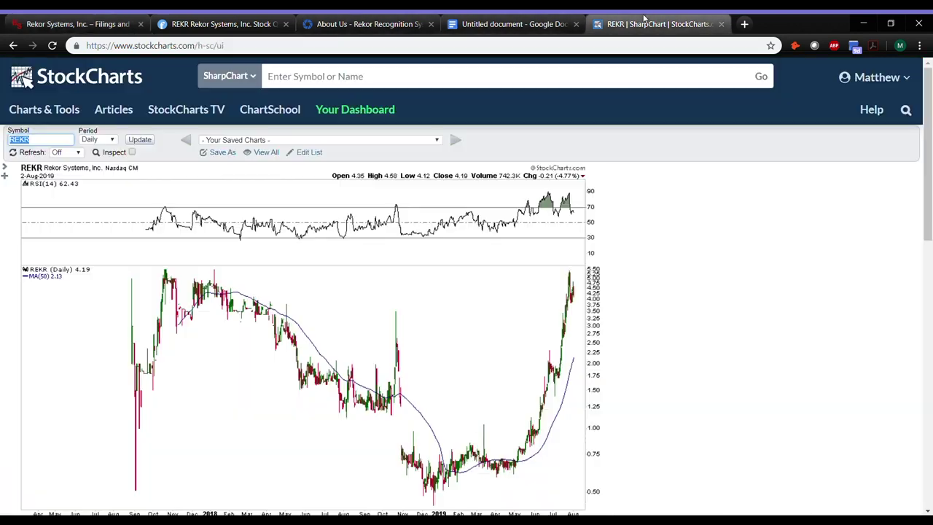
scroll(433, 292, "down", 1)
scroll(433, 292, "down", 1)
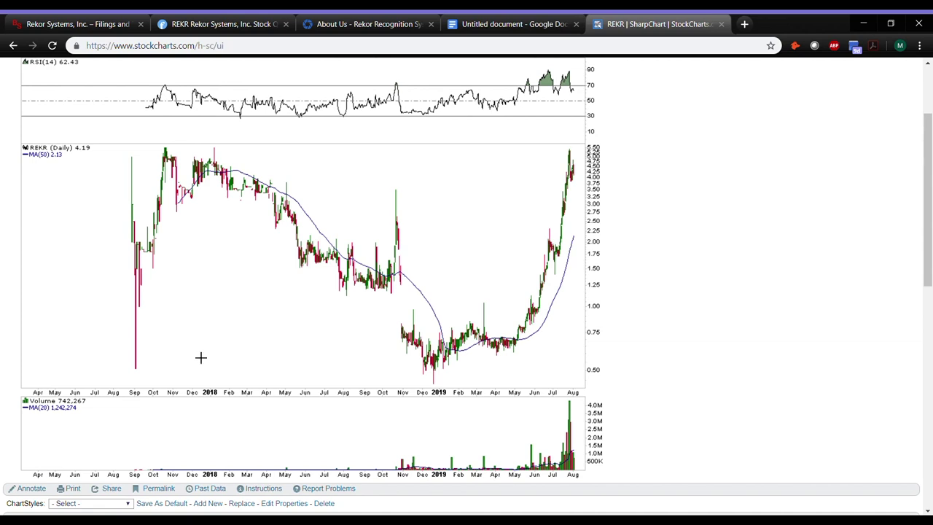
left_click(66, 26)
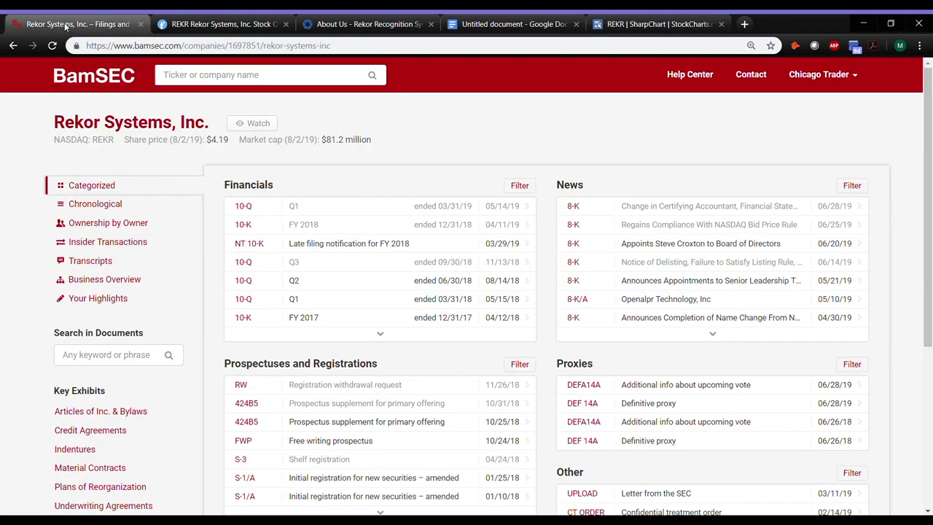
Expand Rekor's News filings and open the 03/18/19 Material Definitive Agreement 8-K
left_click(703, 337)
scroll(703, 340, "down", 1)
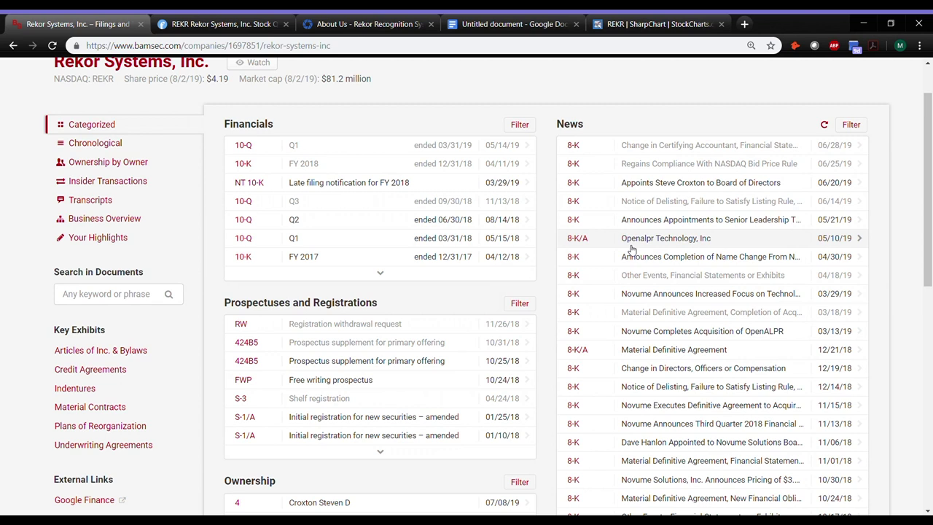
left_click(688, 318)
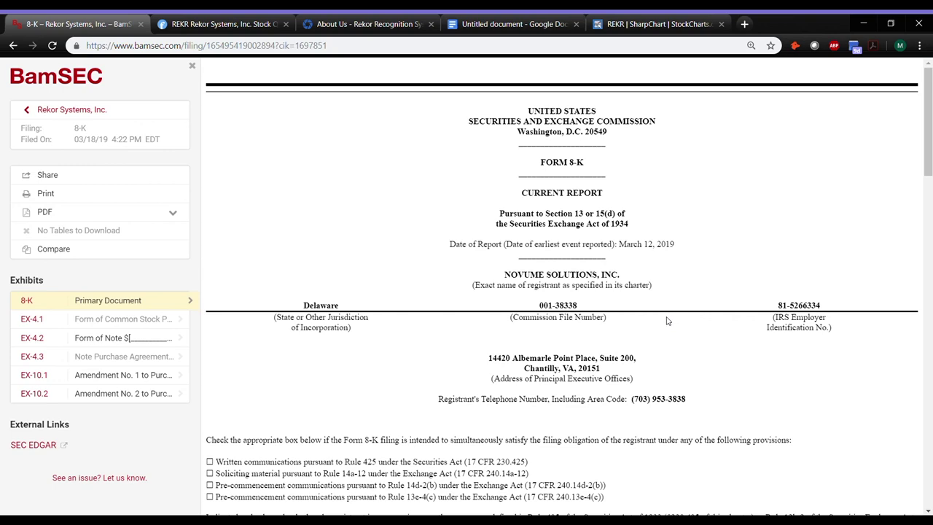
Stretch the 8-K's yellow closing-fee highlight over its full first line, then go back to Rekor Systems' page
scroll(339, 324, "down", 10)
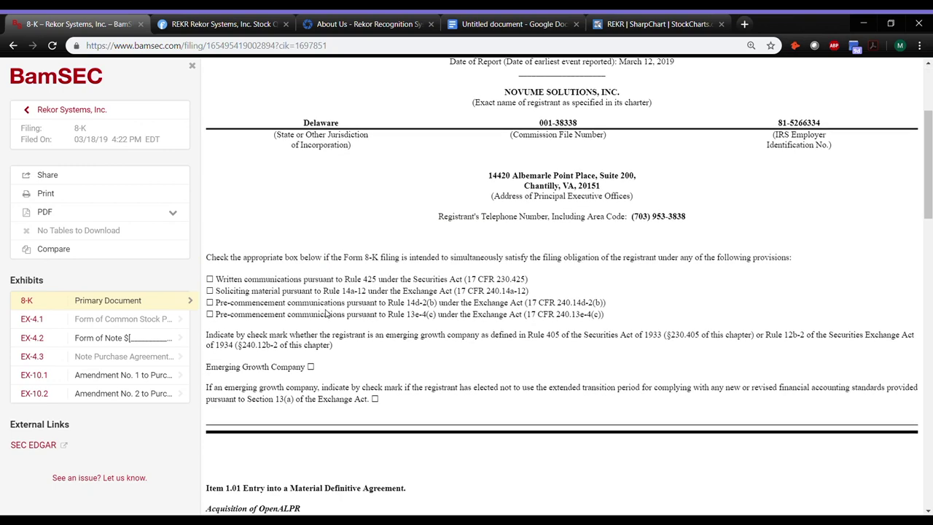
scroll(338, 298, "up", 3)
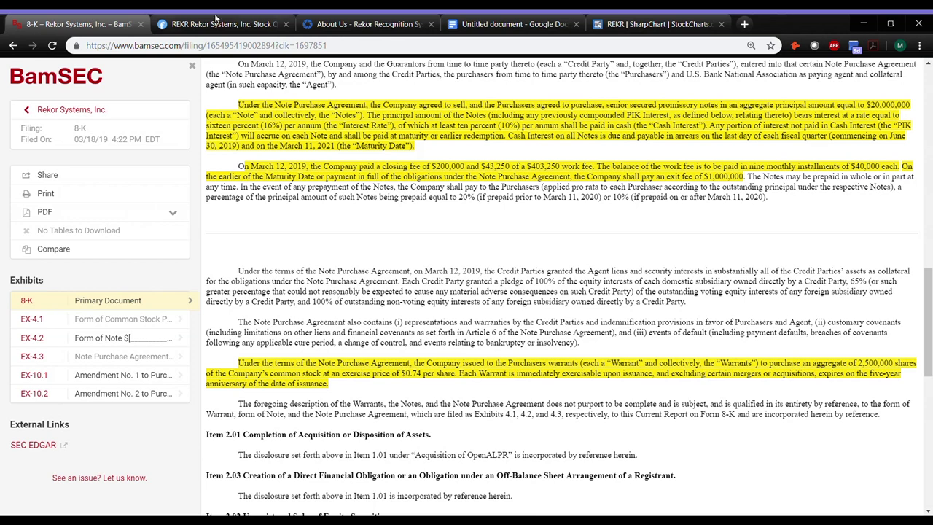
left_click(878, 126)
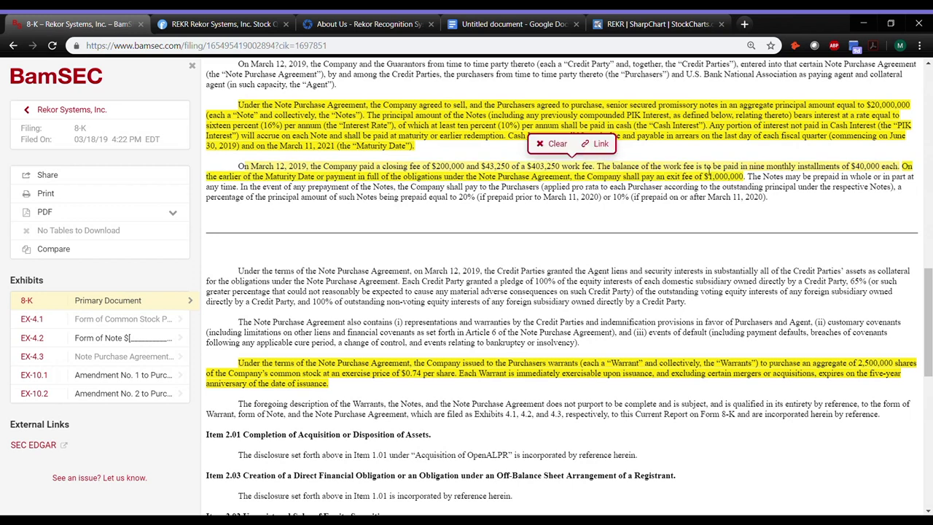
left_click_drag(707, 171, 247, 179)
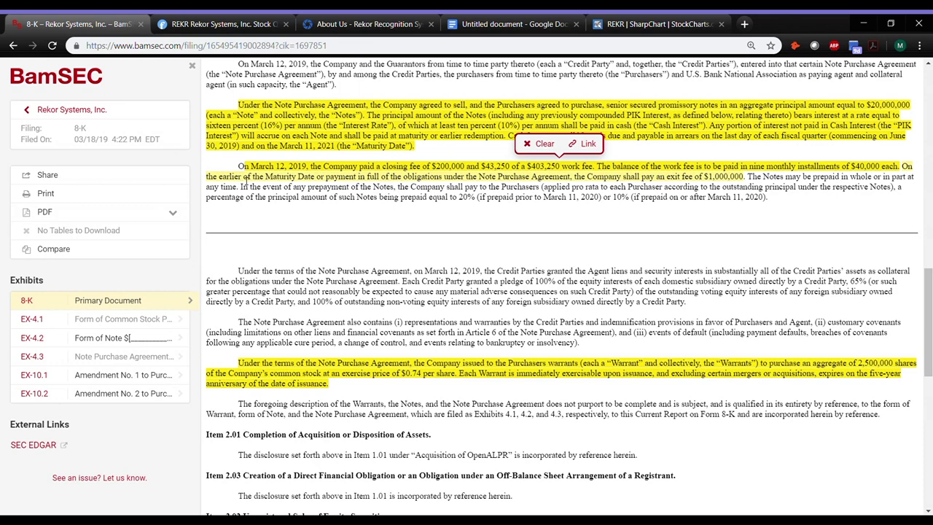
scroll(246, 180, "down", 1)
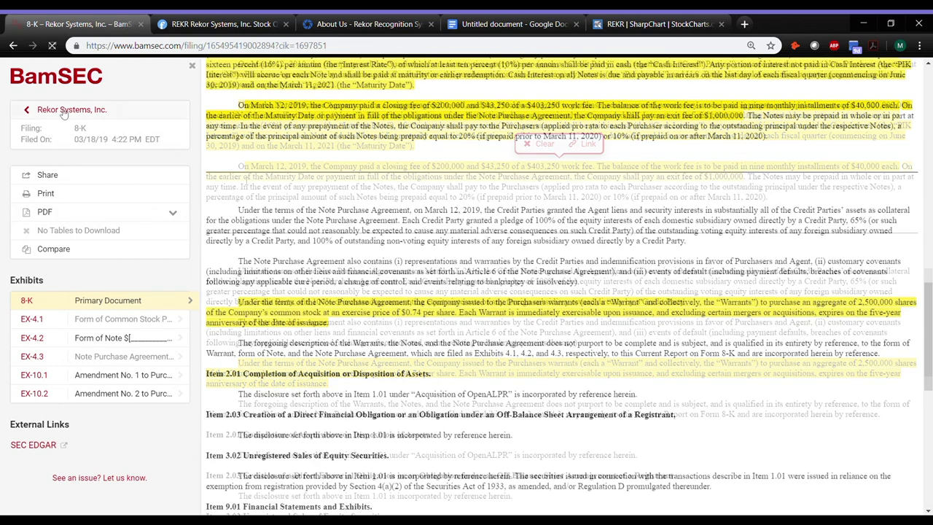
left_click(72, 109)
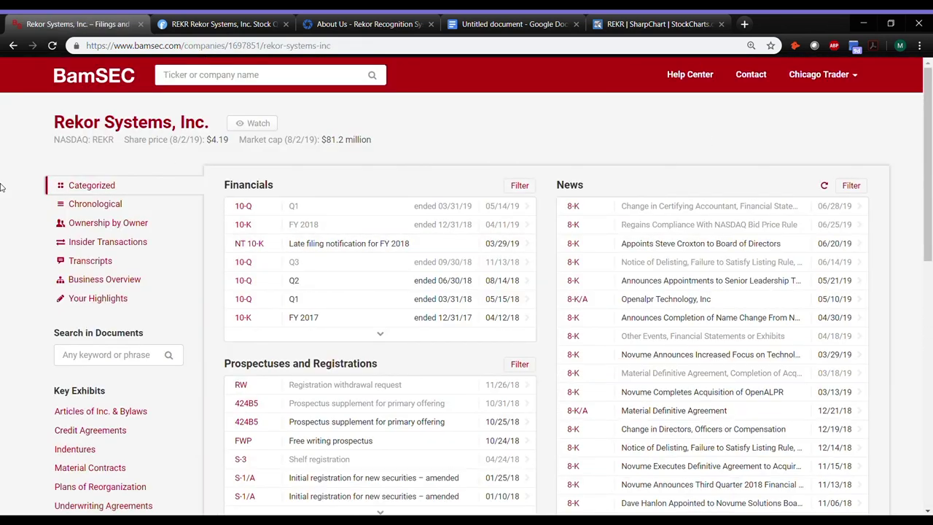
From Rekor's saved highlights, open the Q1 2019 10-Q at the 24.87% interest-rate passage
scroll(44, 219, "down", 1)
left_click(96, 237)
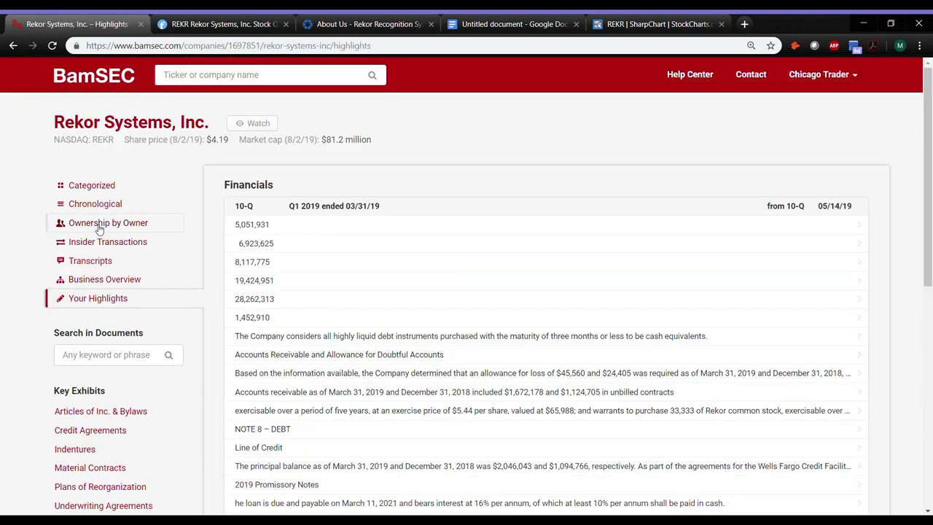
scroll(292, 256, "down", 6)
scroll(146, 183, "up", 7)
scroll(219, 321, "down", 5)
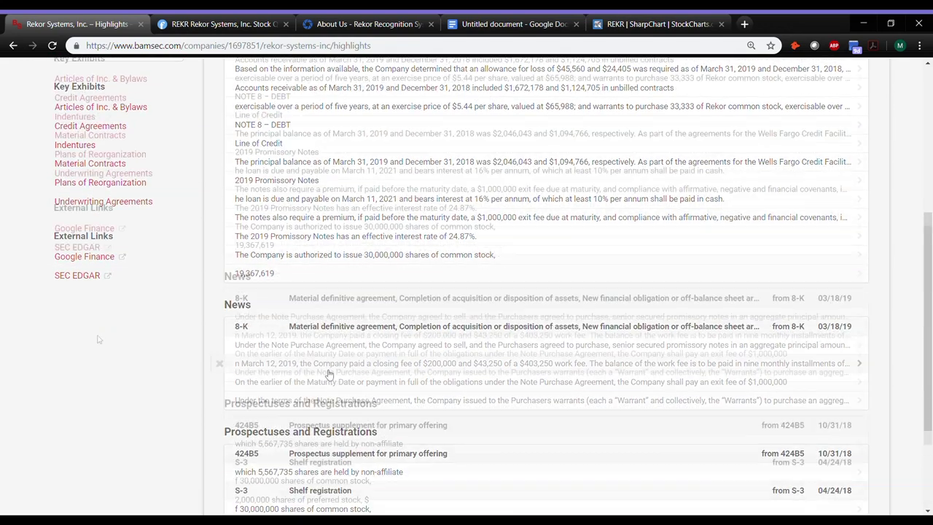
scroll(98, 339, "up", 2)
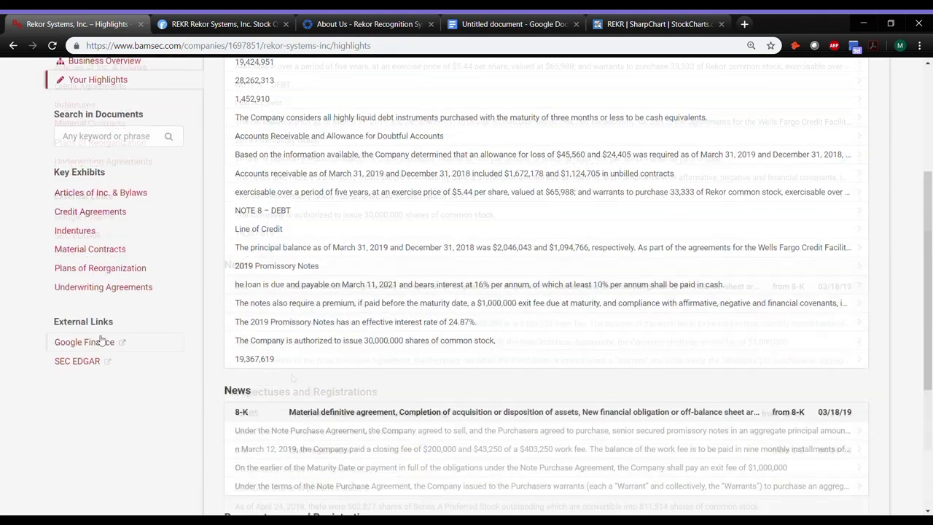
left_click(521, 322)
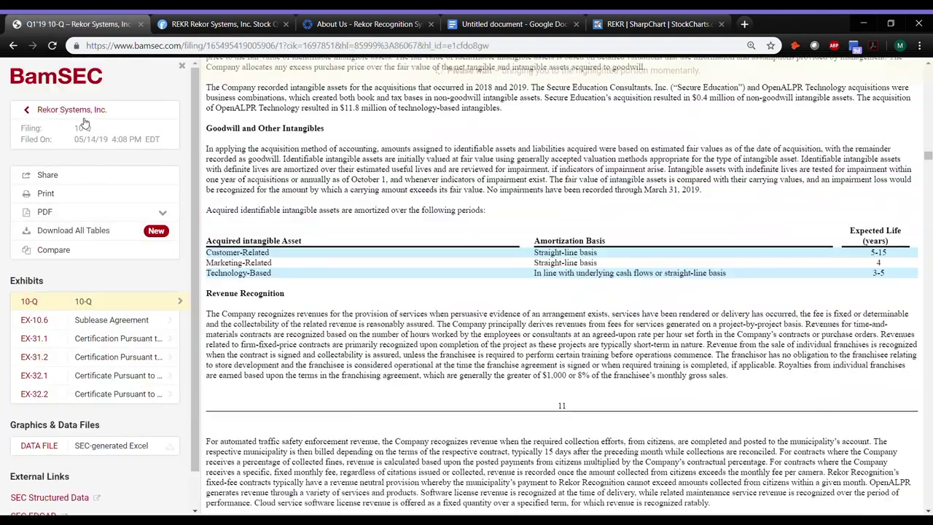
scroll(348, 259, "up", 1)
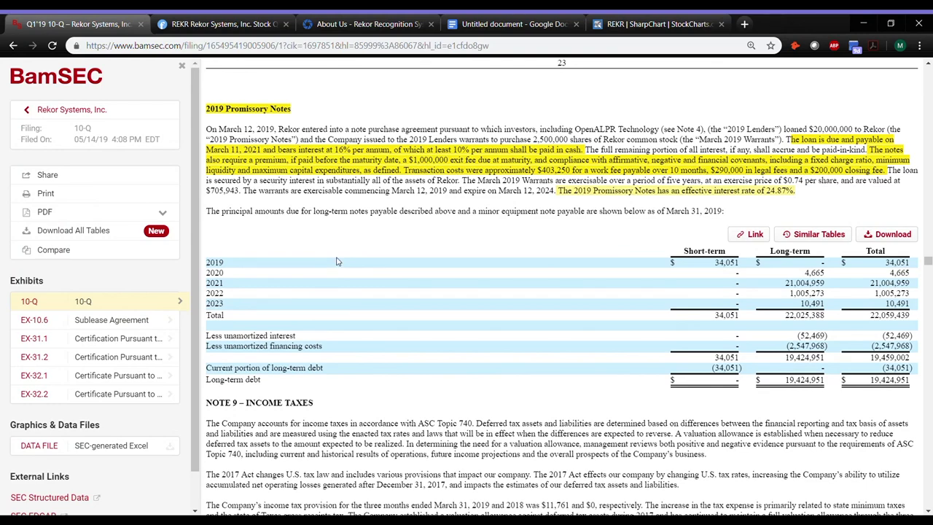
scroll(342, 252, "down", 7)
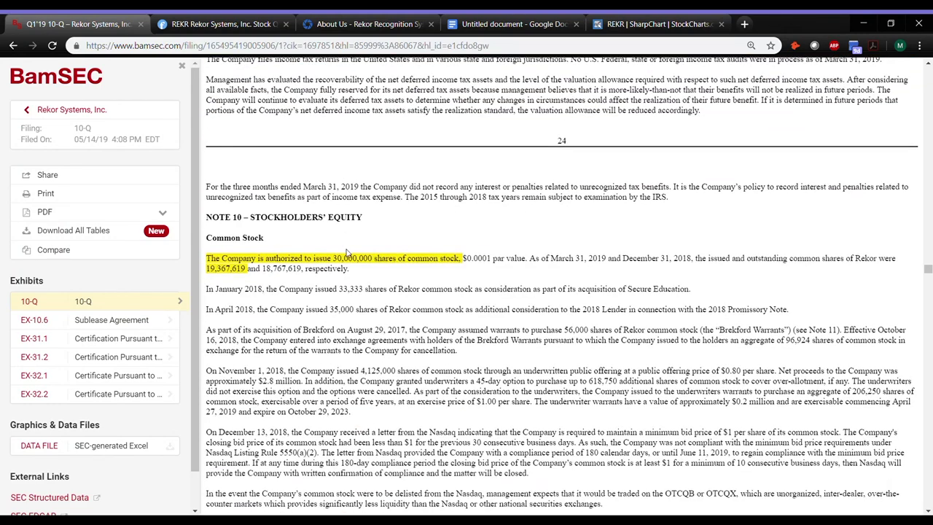
scroll(368, 252, "up", 7)
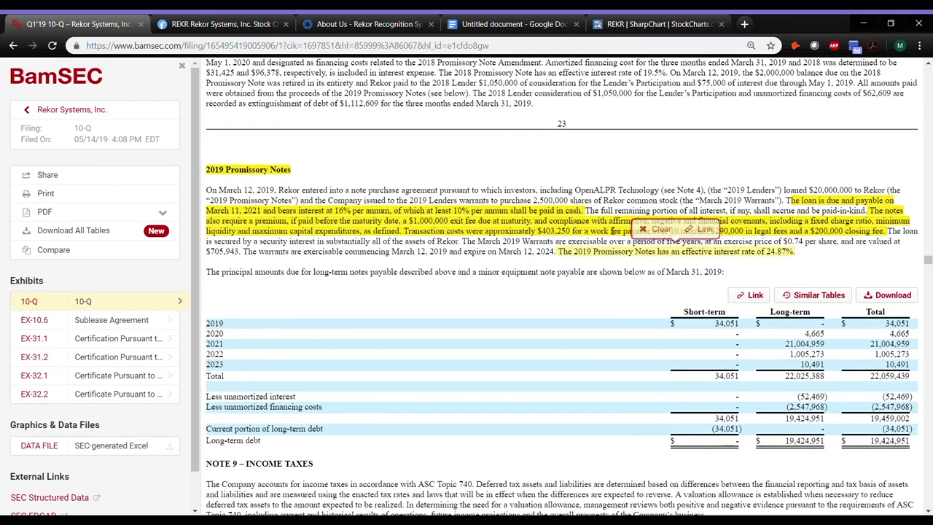
mouse_move(744, 249)
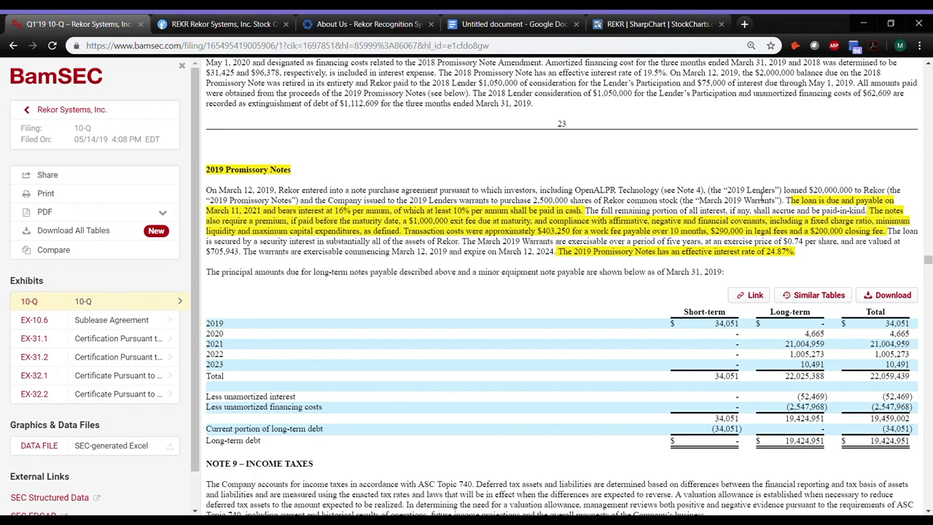
scroll(902, 359, "up", 10)
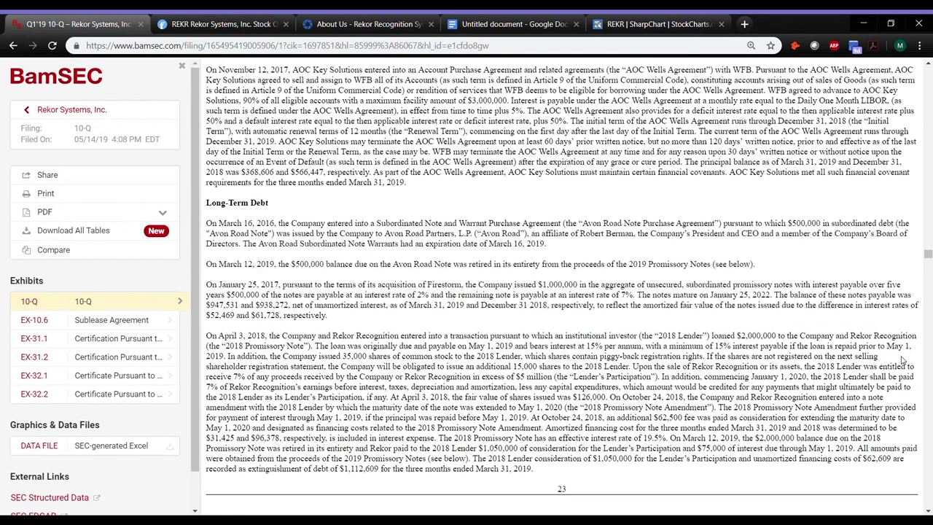
left_click_drag(926, 255, 929, 69)
Read the 10-Q balance sheet down to total liabilities and stockholders' equity, then switch to Rekor's About Us page
scroll(426, 312, "down", 6)
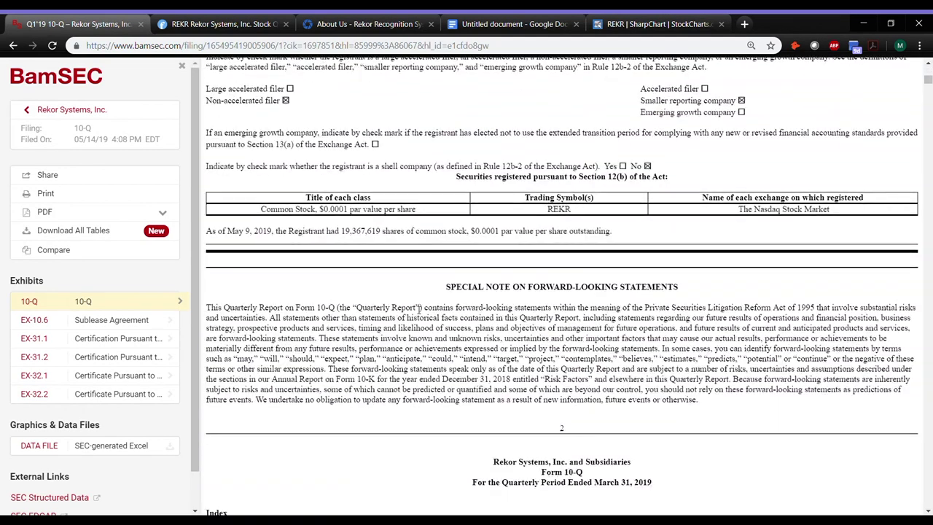
scroll(340, 241, "down", 4)
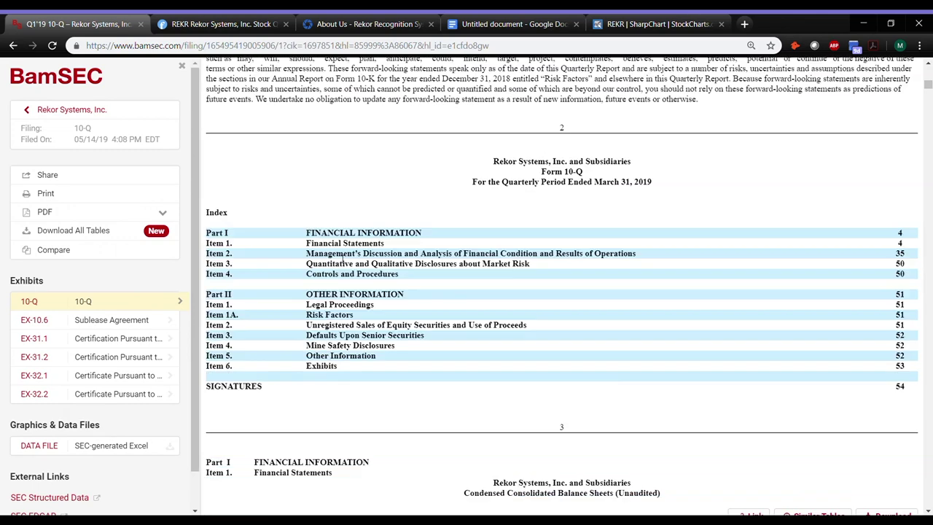
scroll(343, 260, "down", 6)
scroll(343, 260, "up", 2)
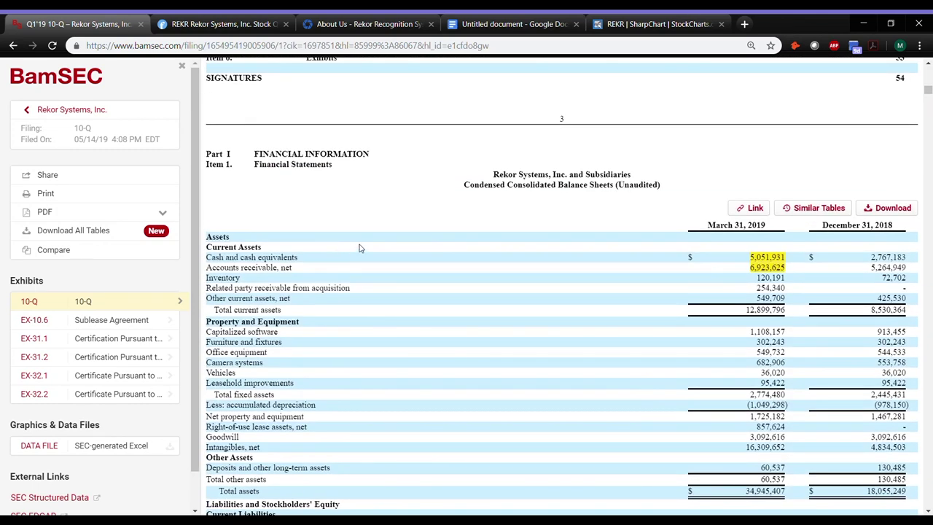
mouse_move(742, 281)
scroll(567, 241, "down", 4)
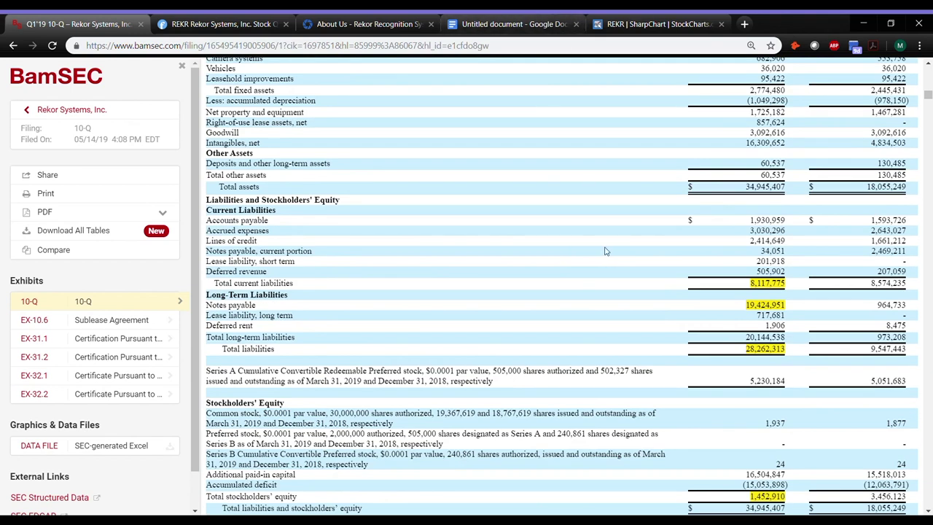
scroll(605, 250, "down", 1)
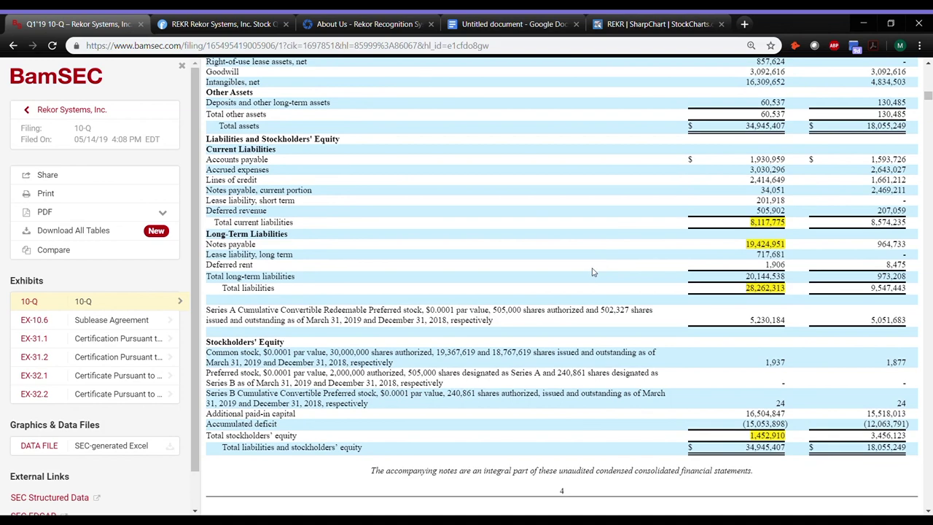
scroll(743, 297, "down", 5)
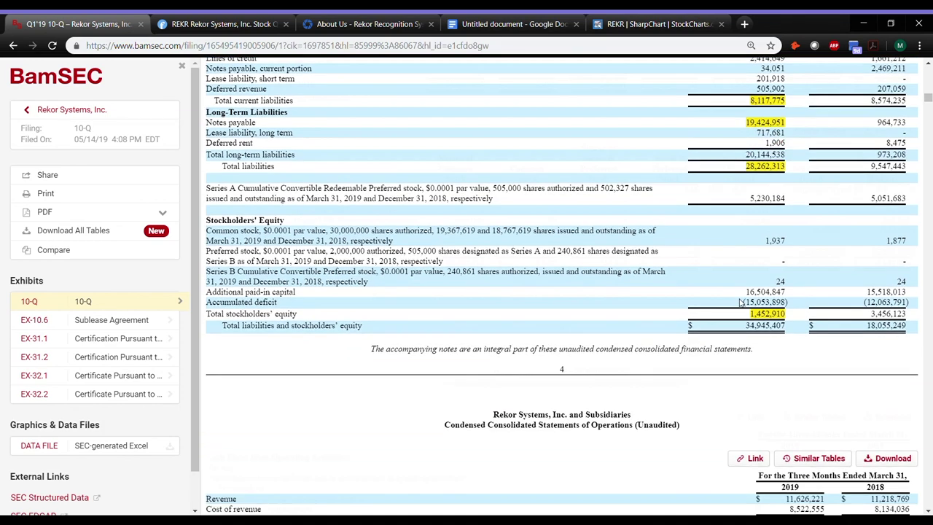
left_click(329, 22)
Read Rekor's About Us overview, then return to the 10-Q's Note 2 accounting policies
scroll(229, 232, "up", 1)
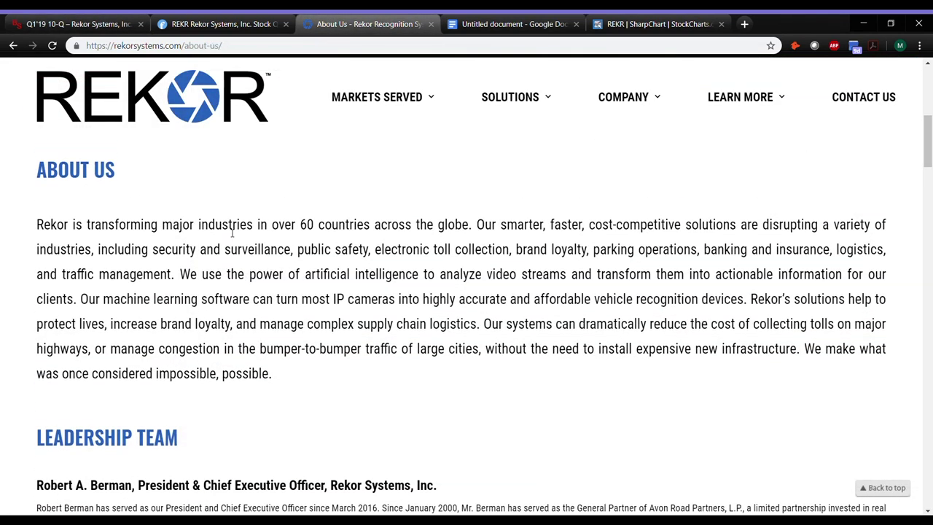
mouse_move(348, 104)
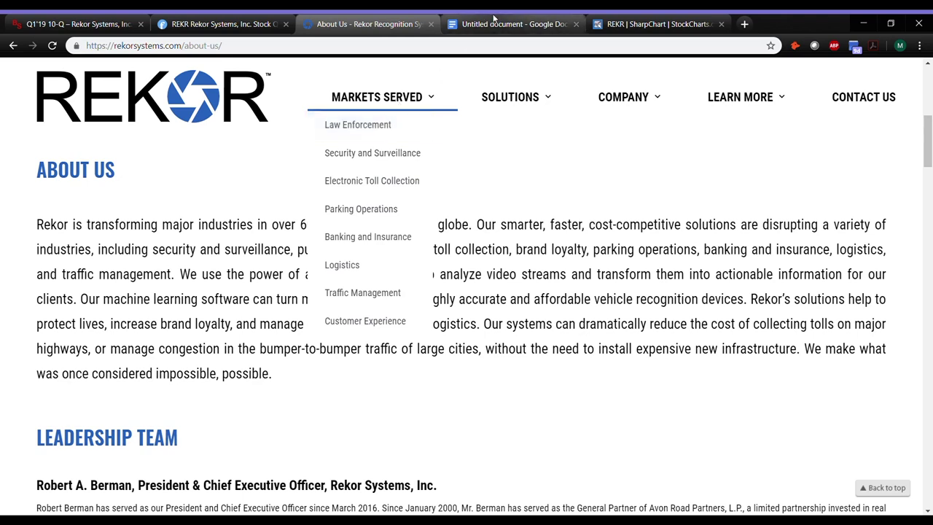
left_click(73, 25)
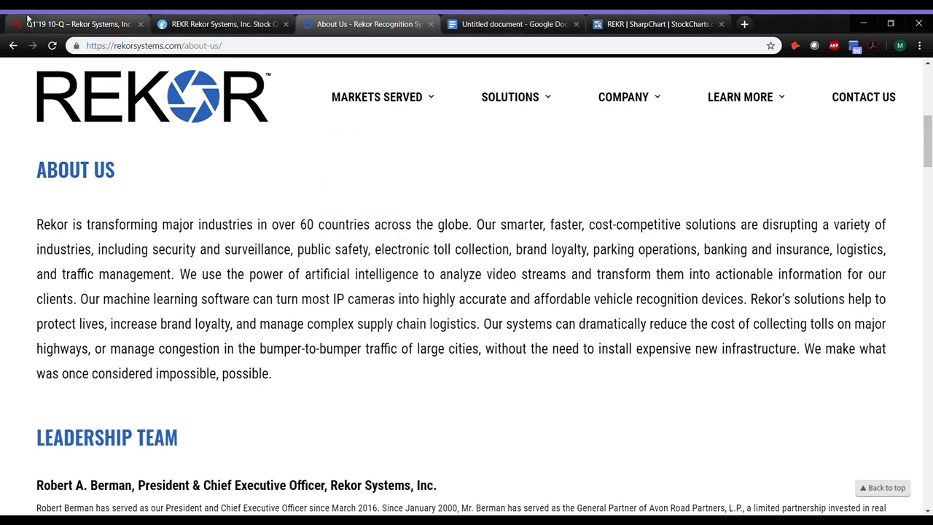
scroll(410, 249, "down", 5)
scroll(410, 249, "down", 15)
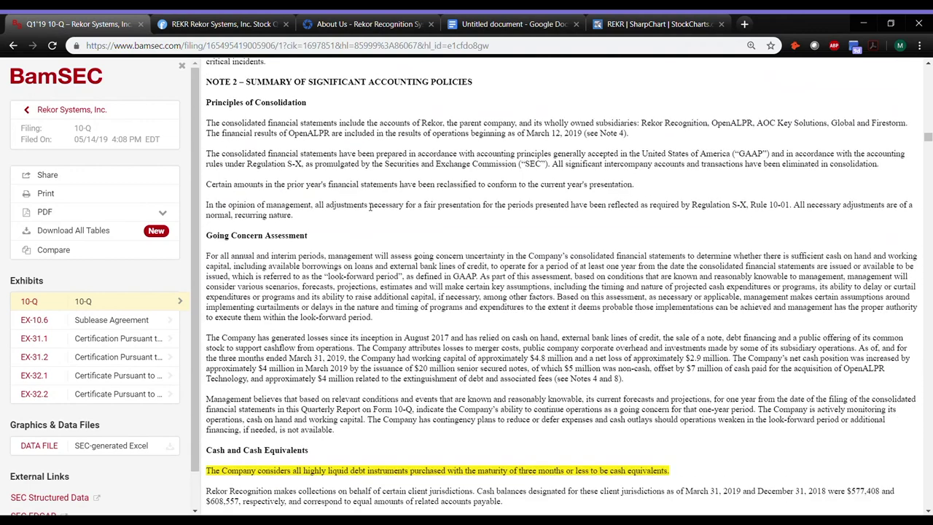
Read Note 2's cash, receivables and property and equipment sections, then open the REKR valuation notes
scroll(369, 194, "down", 3)
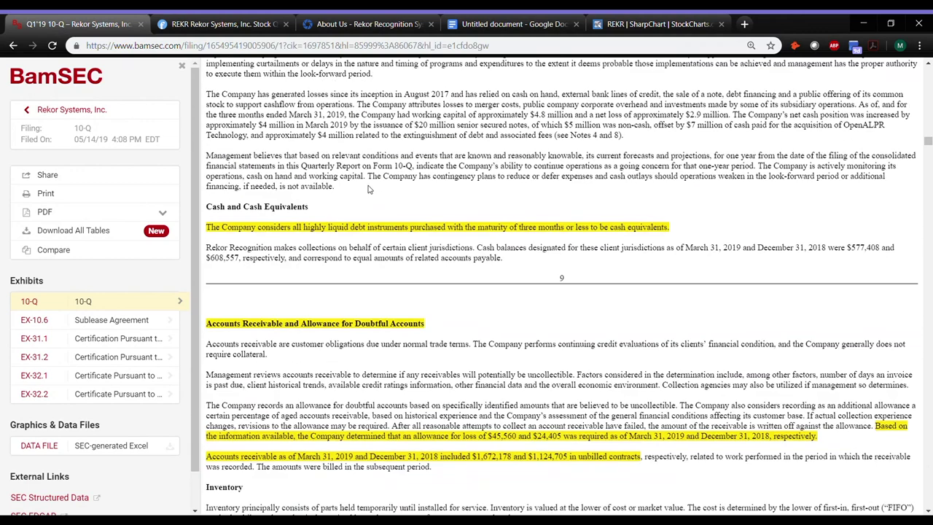
scroll(475, 328, "down", 1)
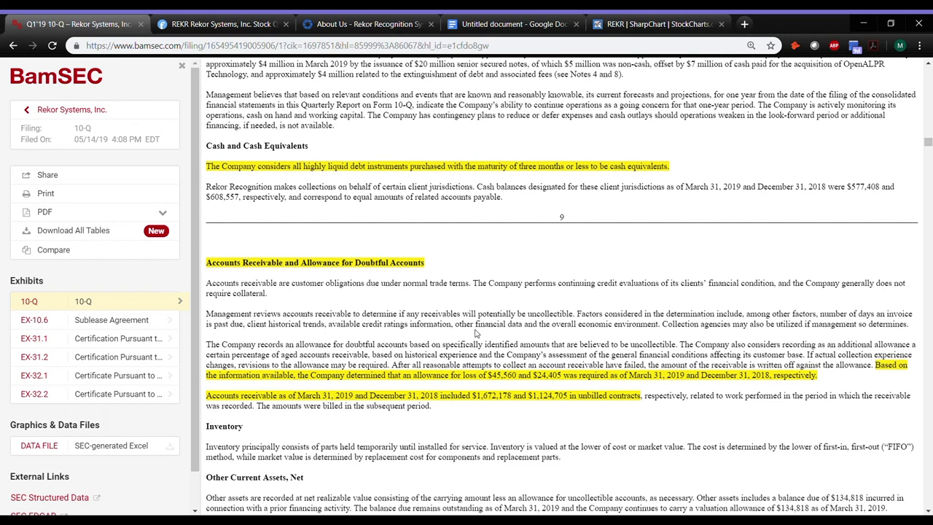
scroll(477, 333, "down", 3)
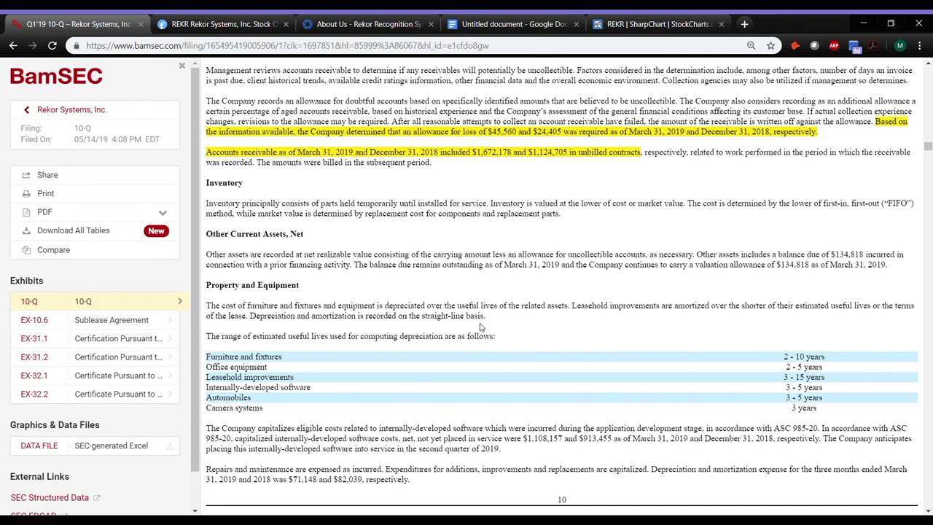
scroll(481, 330, "down", 6)
left_click(494, 18)
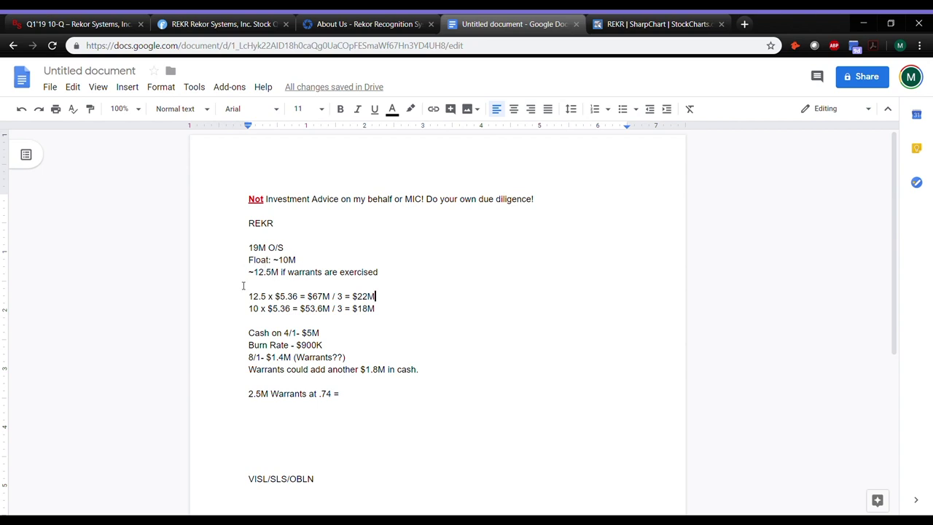
Review the REKR valuation notes, then switch to the StockCharts REKR daily chart
left_click(696, 17)
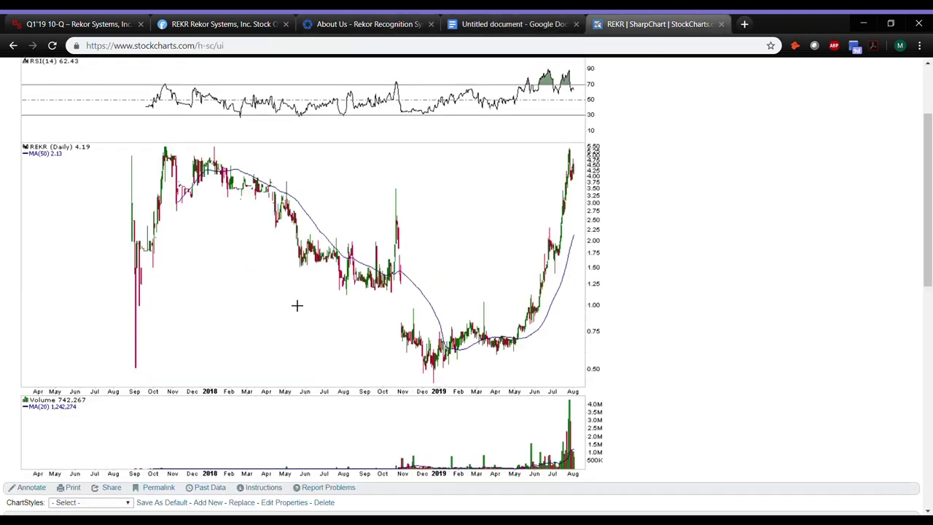
Set the REKR chart's Years range to 0 for a five-month view, then return to the valuation notes
scroll(299, 357, "down", 6)
left_click(131, 174)
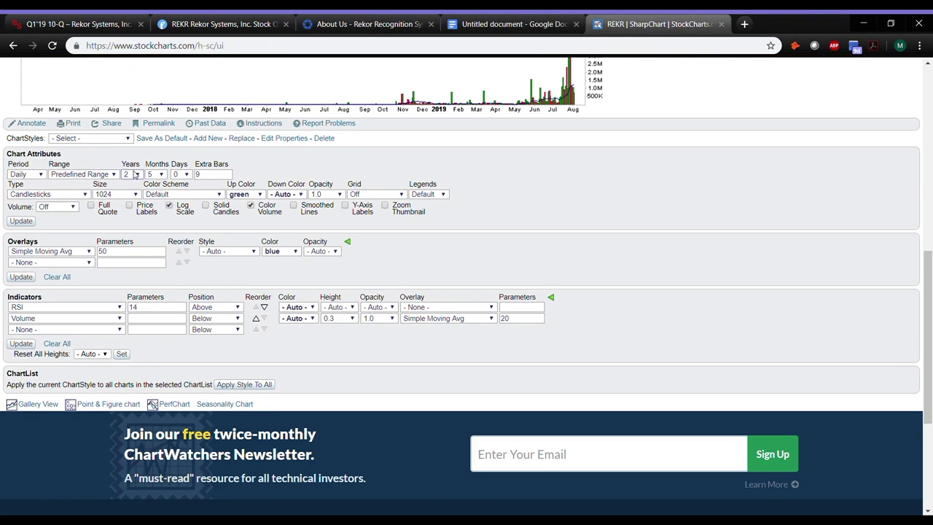
left_click(128, 191)
left_click(21, 221)
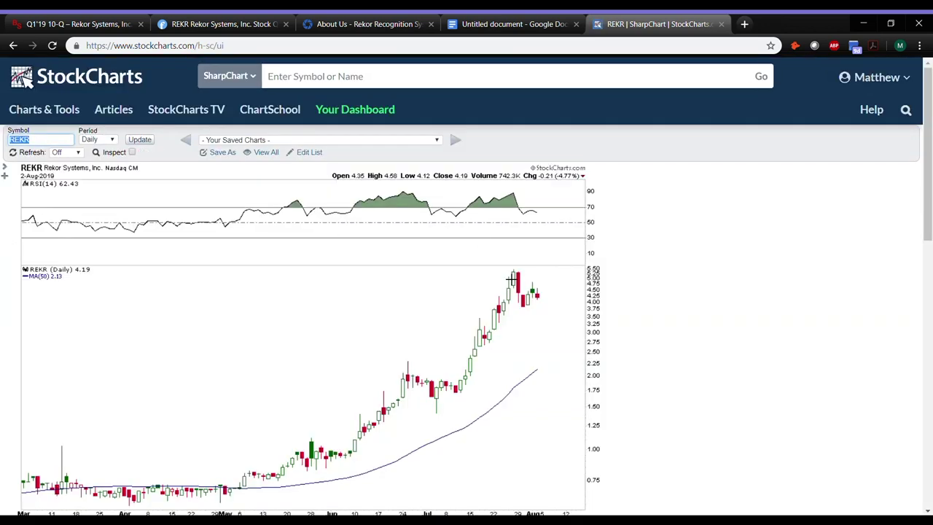
left_click(510, 24)
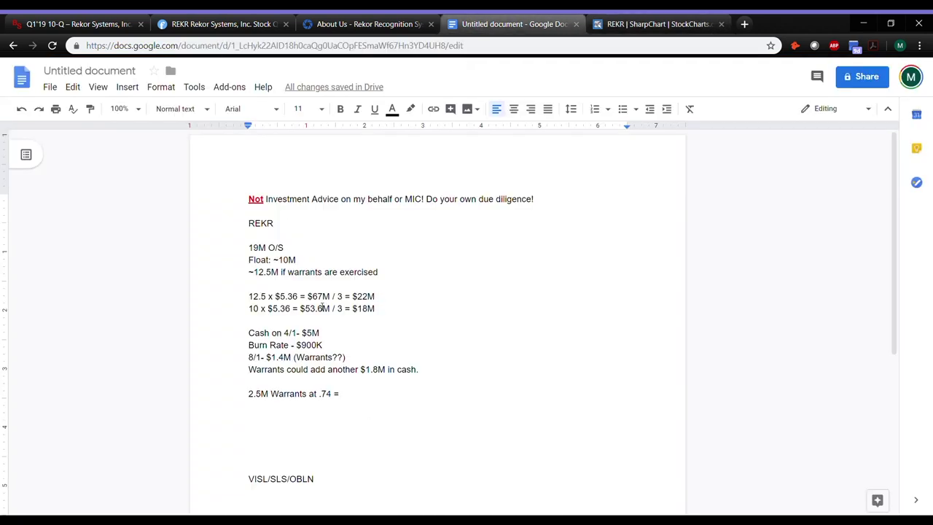
left_click_drag(249, 296, 274, 295)
left_click_drag(274, 296, 301, 296)
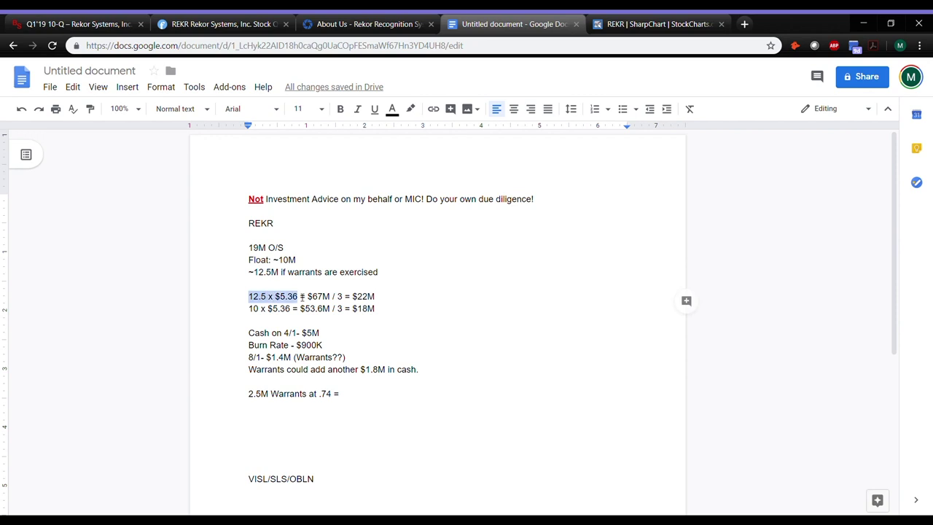
key("Up")
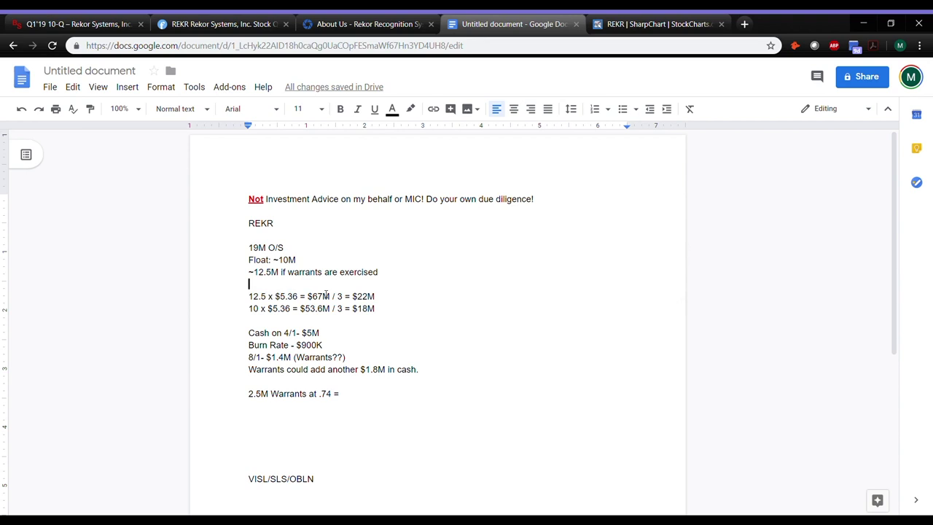
left_click(330, 295, "shift")
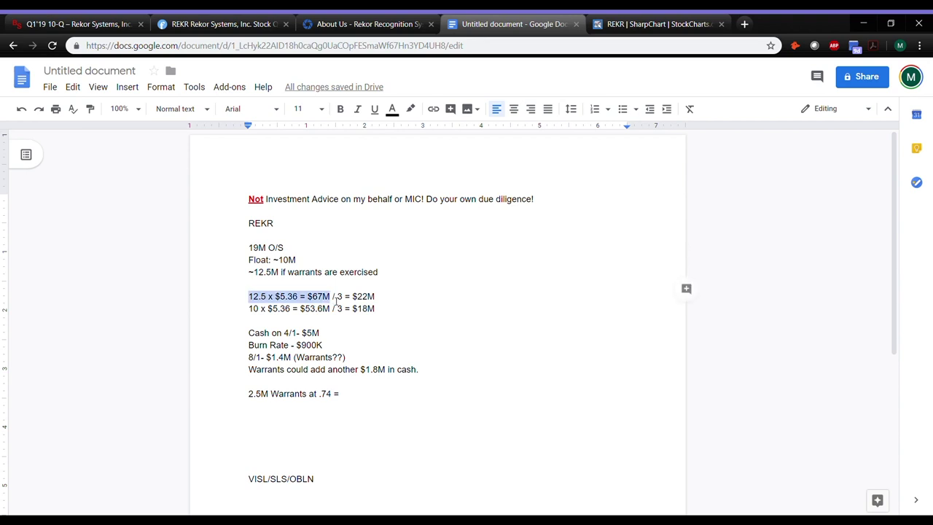
left_click_drag(336, 299, 343, 297)
left_click(378, 303)
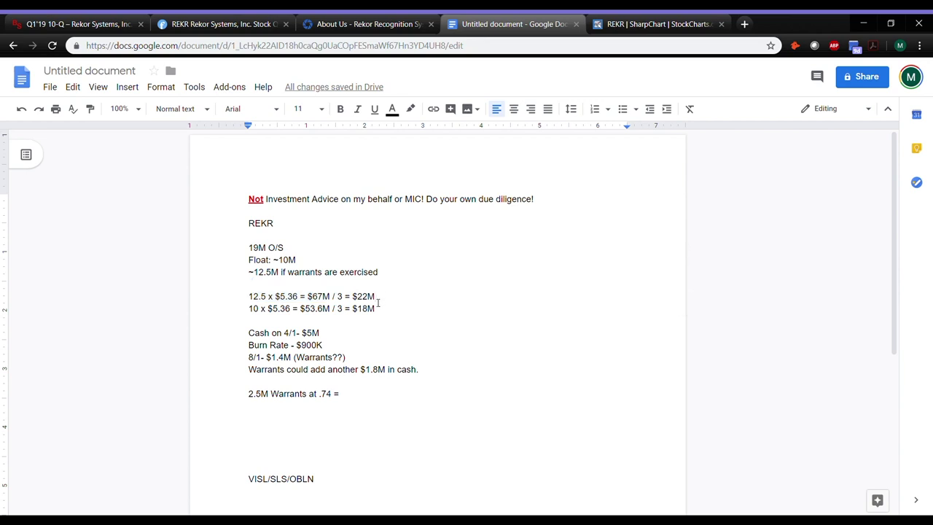
left_click(250, 309)
left_click_drag(261, 311, 375, 312)
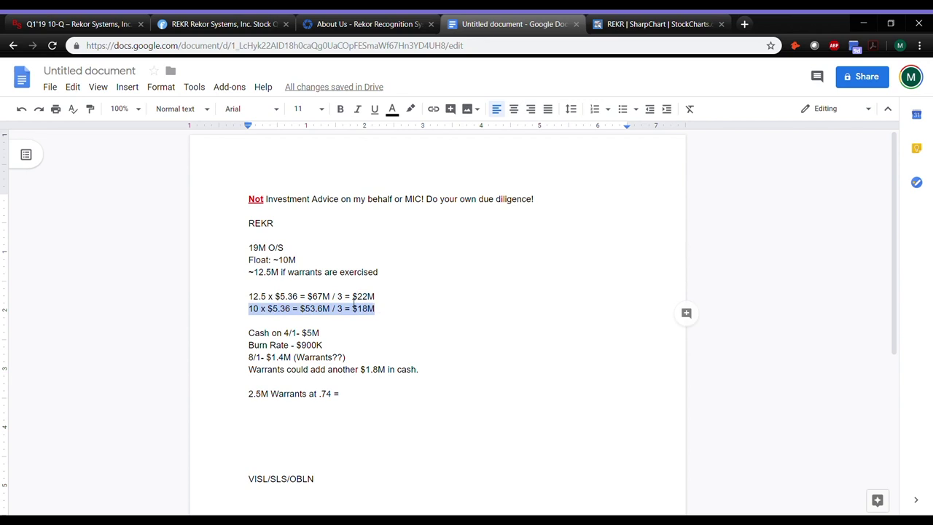
double_click(437, 284)
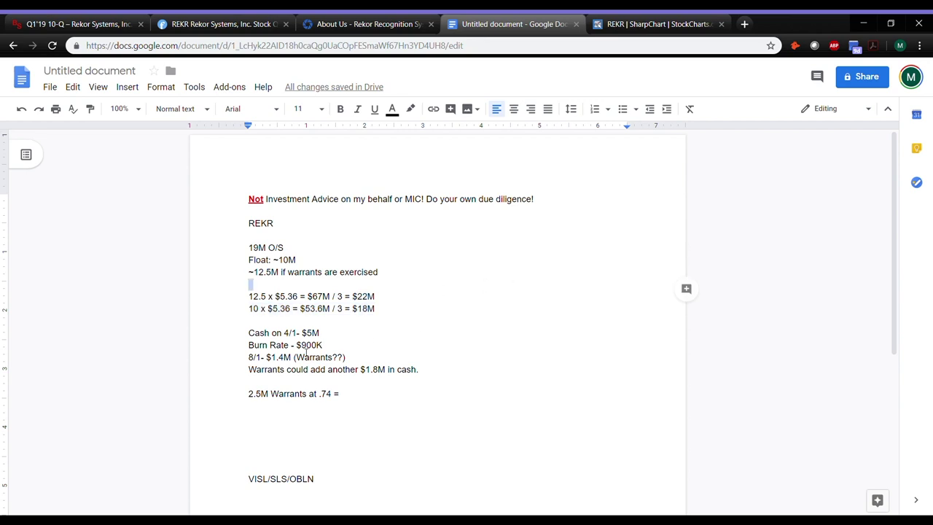
left_click_drag(247, 357, 383, 372)
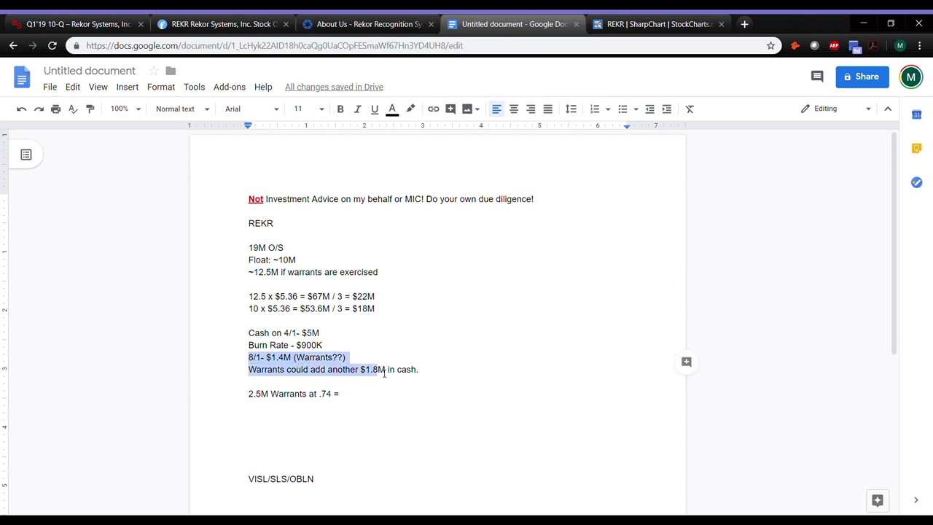